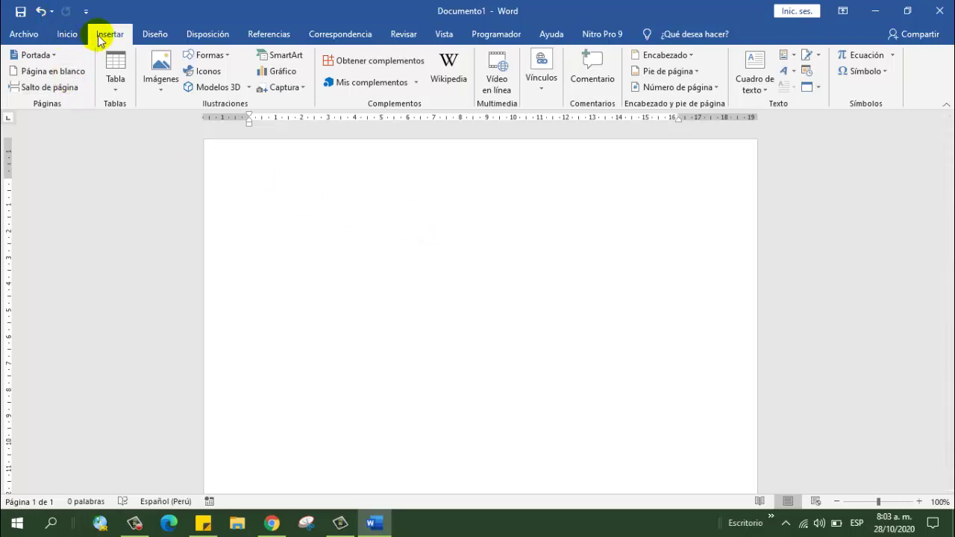
- Insert a 9-column by 5-row table using the Insertar > Tabla grid
{"action": "left_click", "coordinate": [65, 34]}
{"action": "left_click", "coordinate": [110, 35]}
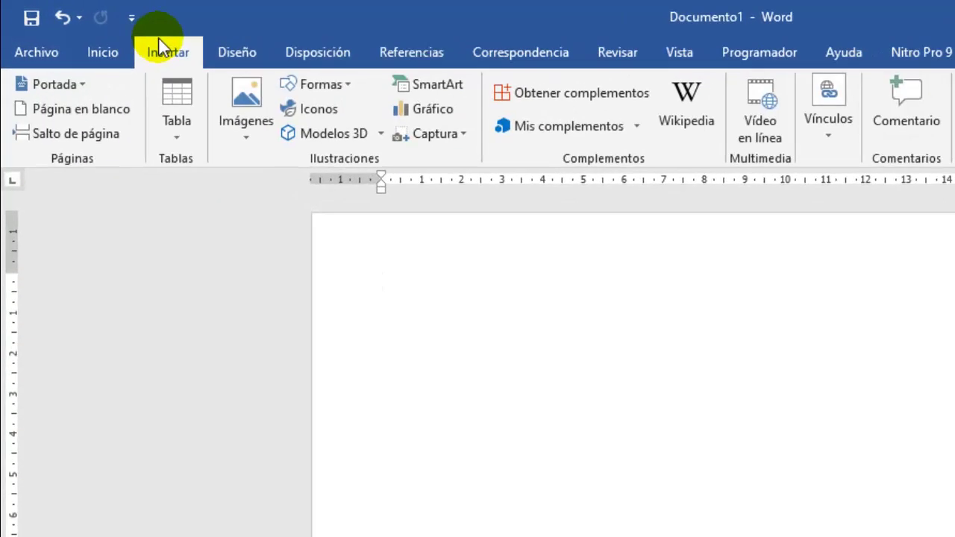
{"action": "left_click", "coordinate": [180, 142]}
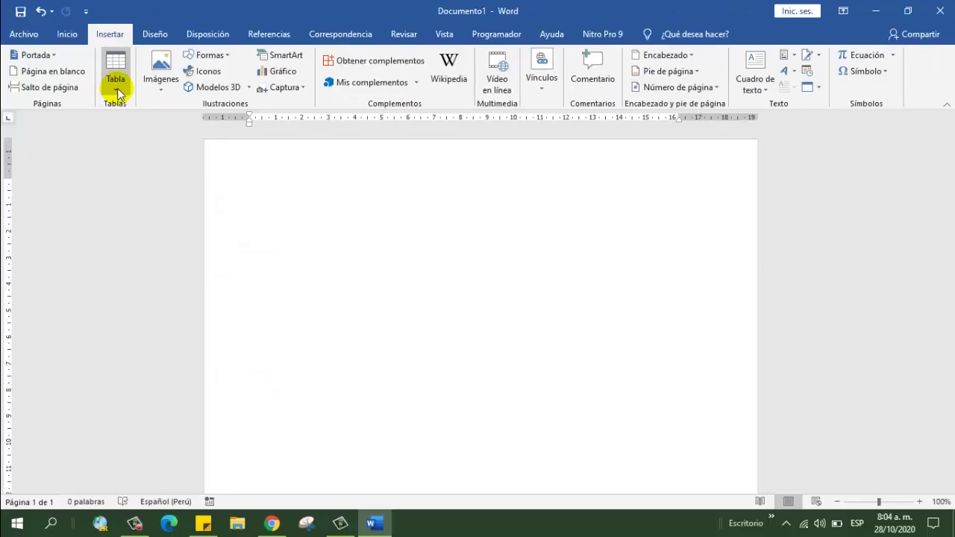
{"action": "left_click", "coordinate": [116, 83]}
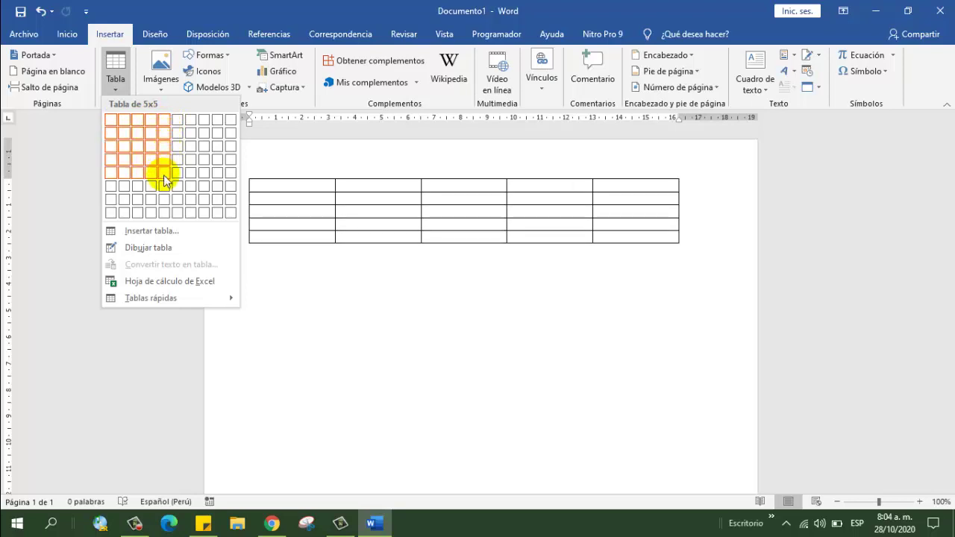
{"action": "left_click", "coordinate": [236, 183]}
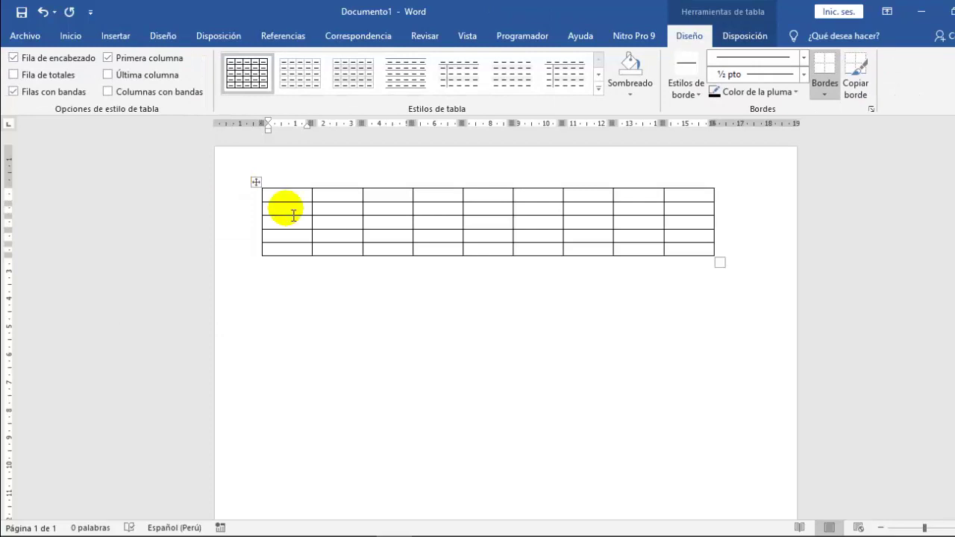
- Enter APELLIDO PATERNO, APELLIDO MATERNO and NOMBRE in the first three cells of row 2
{"action": "left_click_drag", "start_coordinate": [294, 196], "coordinate": [488, 199]}
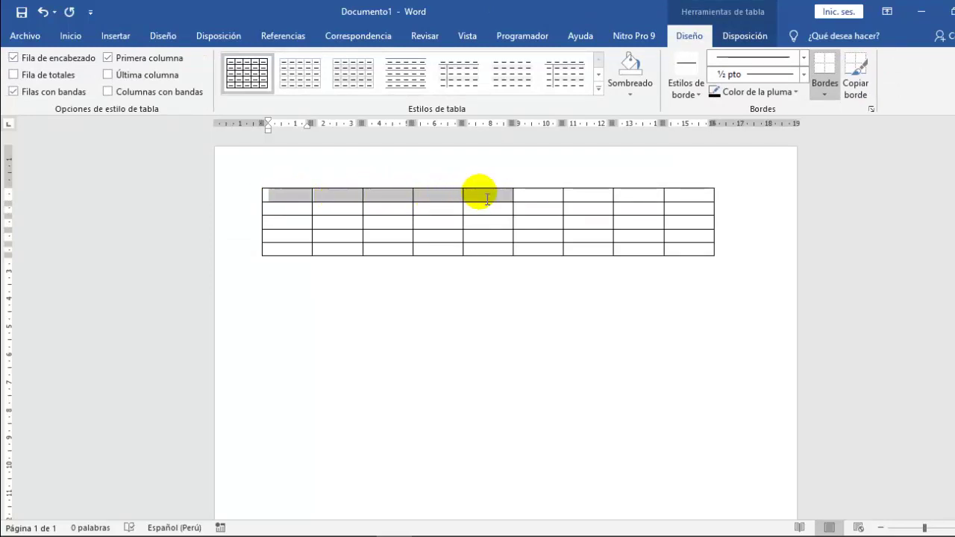
{"action": "left_click", "coordinate": [283, 207]}
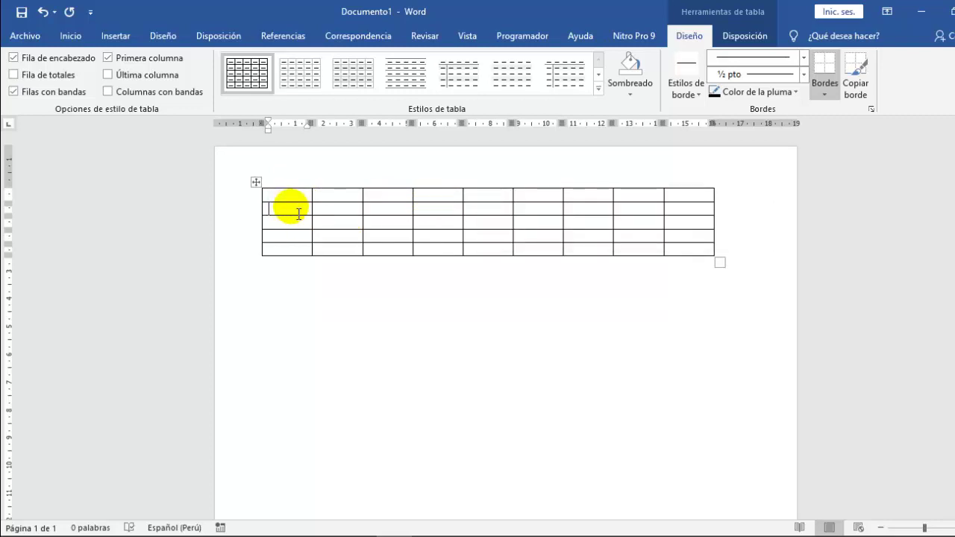
{"action": "type", "text": "APELIIDO PATERNO"}
{"action": "left_click", "coordinate": [332, 218]}
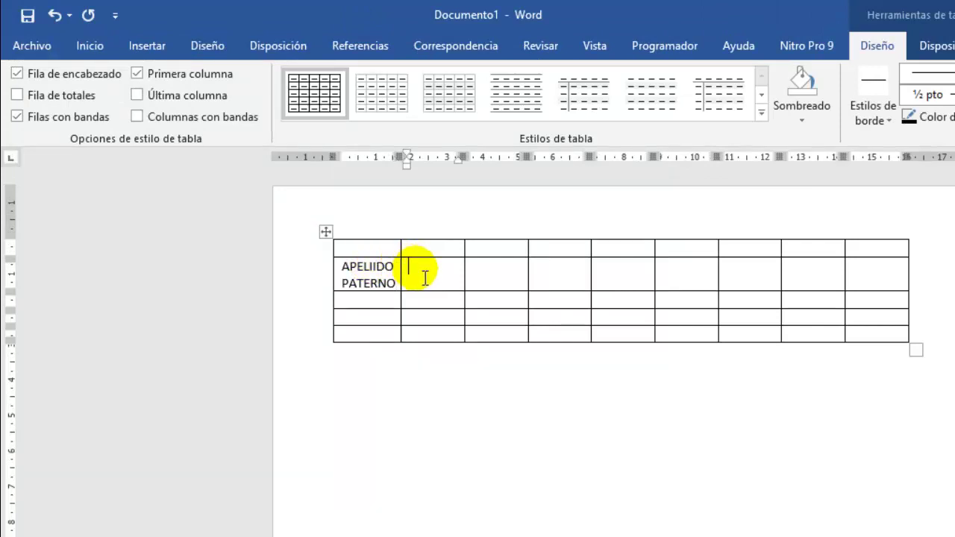
{"action": "type", "text": "APELLIDO "}
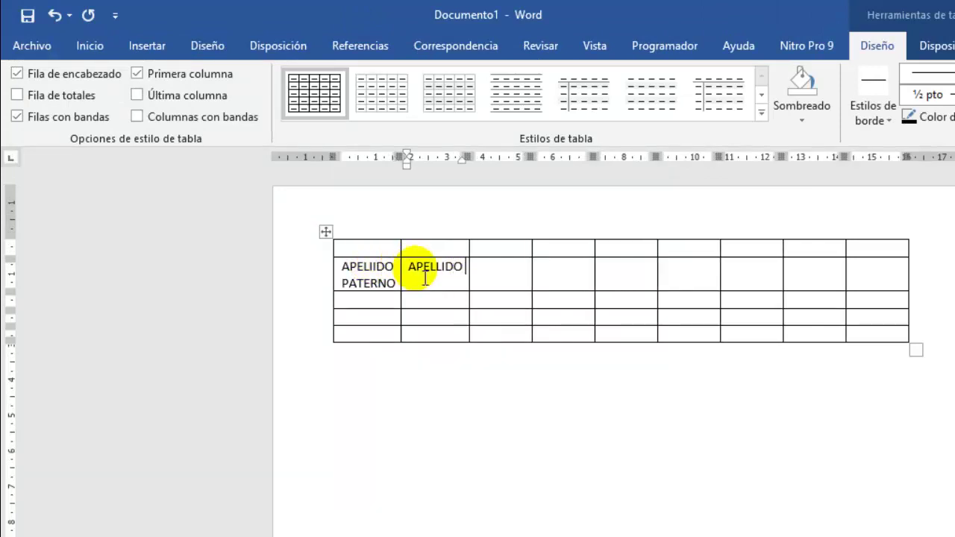
{"action": "type", "text": "MATERNO"}
{"action": "left_click", "coordinate": [489, 271]}
{"action": "type", "text": "NOMBRE"}
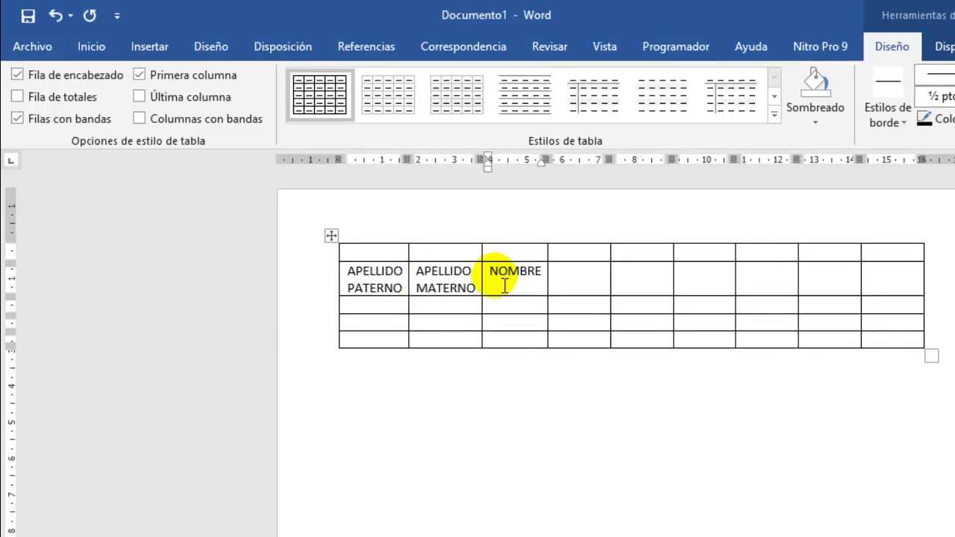
{"action": "left_click", "coordinate": [499, 335]}
- Combine the three top-row cells above those headings and label the merged cell DATOS DE IDENTIFICACIÓN
{"action": "left_click_drag", "start_coordinate": [385, 250], "coordinate": [500, 254]}
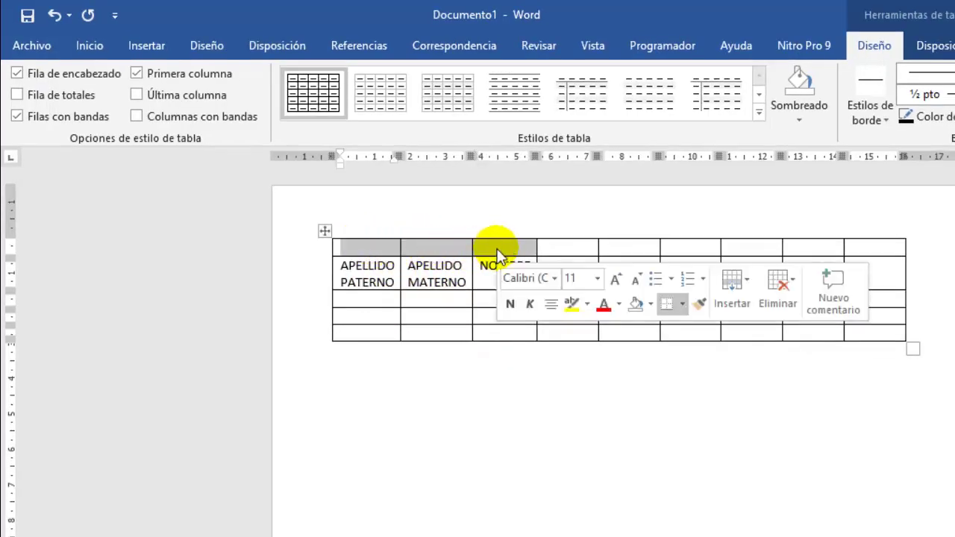
{"action": "right_click", "coordinate": [498, 250]}
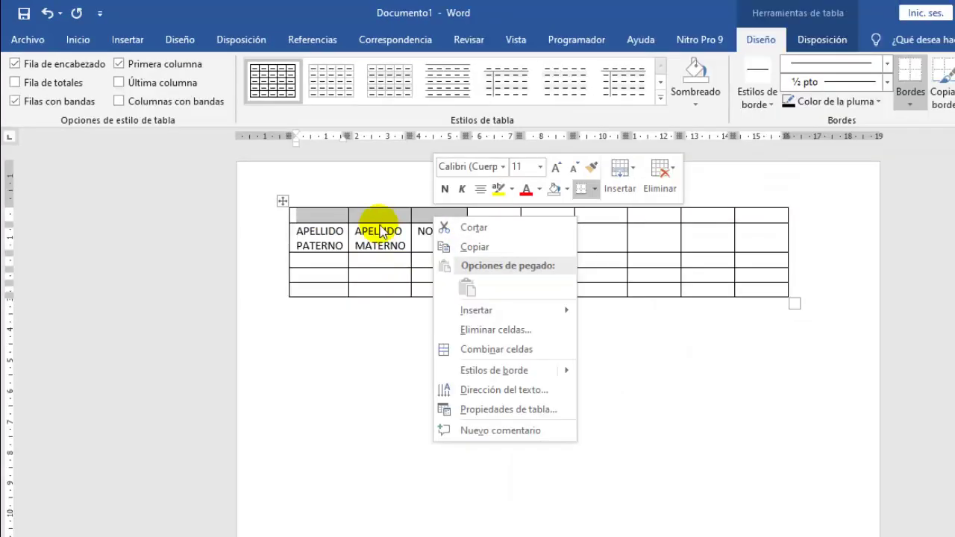
{"action": "key", "text": "Escape"}
{"action": "left_click_drag", "start_coordinate": [340, 216], "coordinate": [430, 218]}
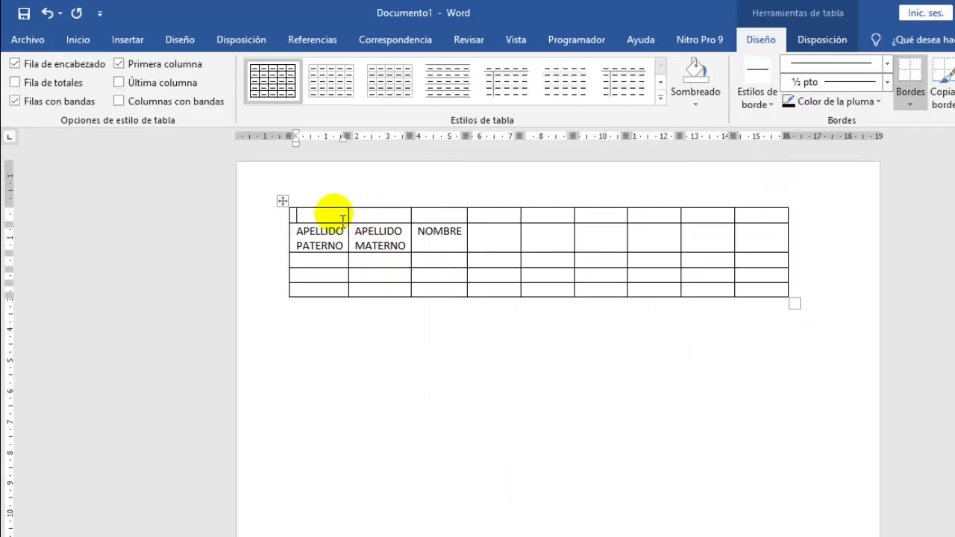
{"action": "right_click", "coordinate": [431, 216]}
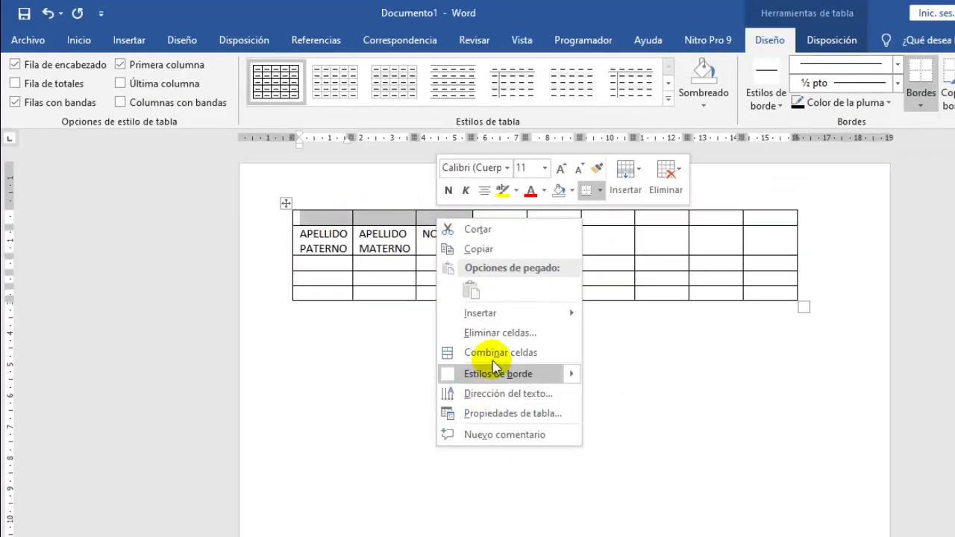
{"action": "left_click", "coordinate": [502, 352]}
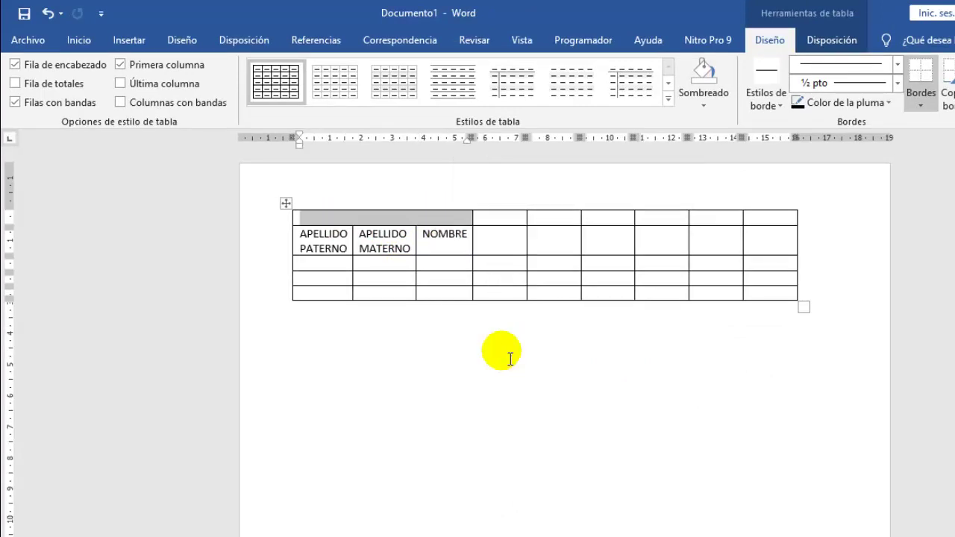
{"action": "type", "text": "DATOS"}
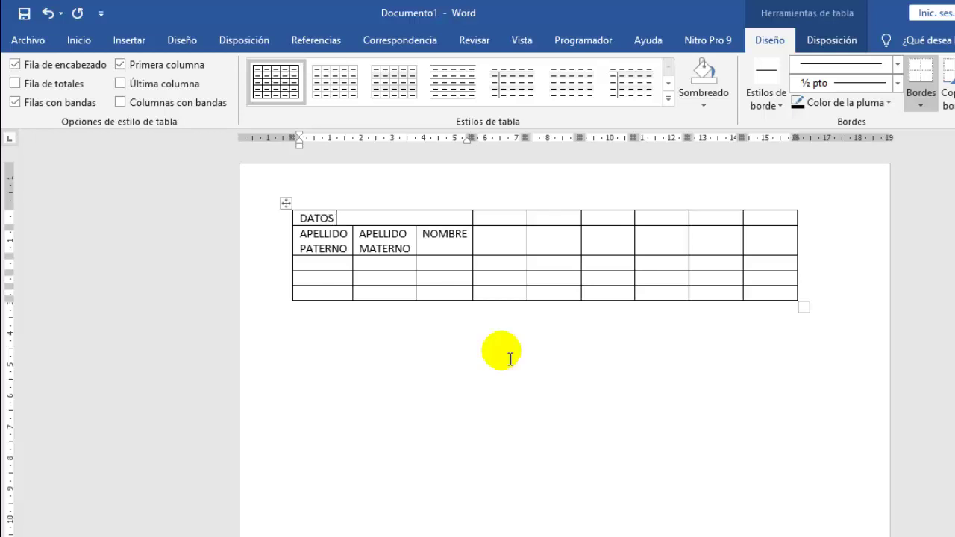
{"action": "type", "text": " DE IDENT"}
{"action": "type", "text": "IFICACIO"}
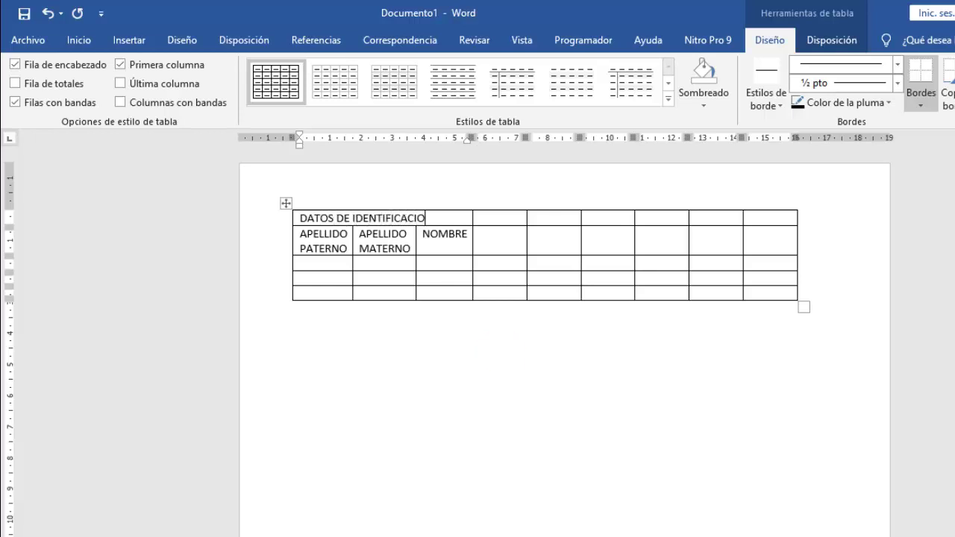
{"action": "type", "text": "N"}
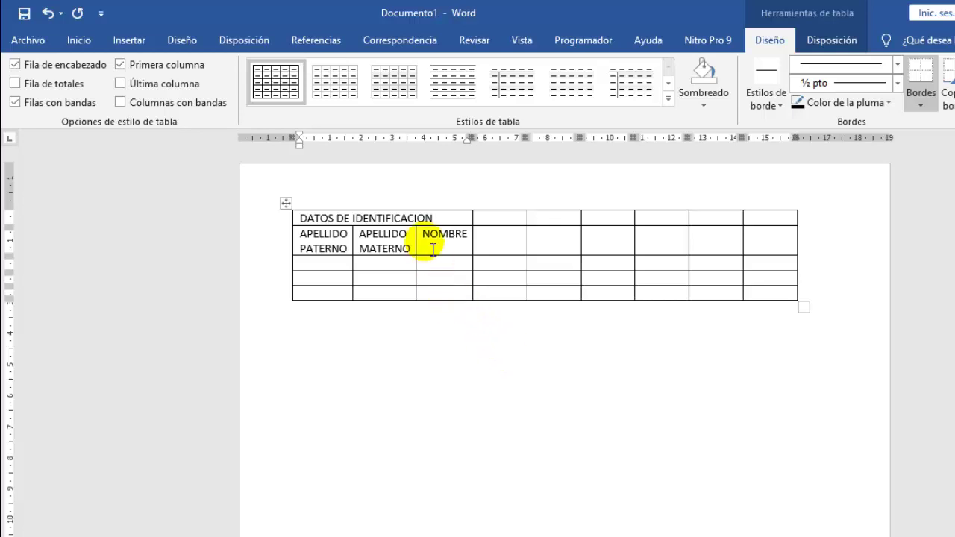
{"action": "type", "text": "Ó"}
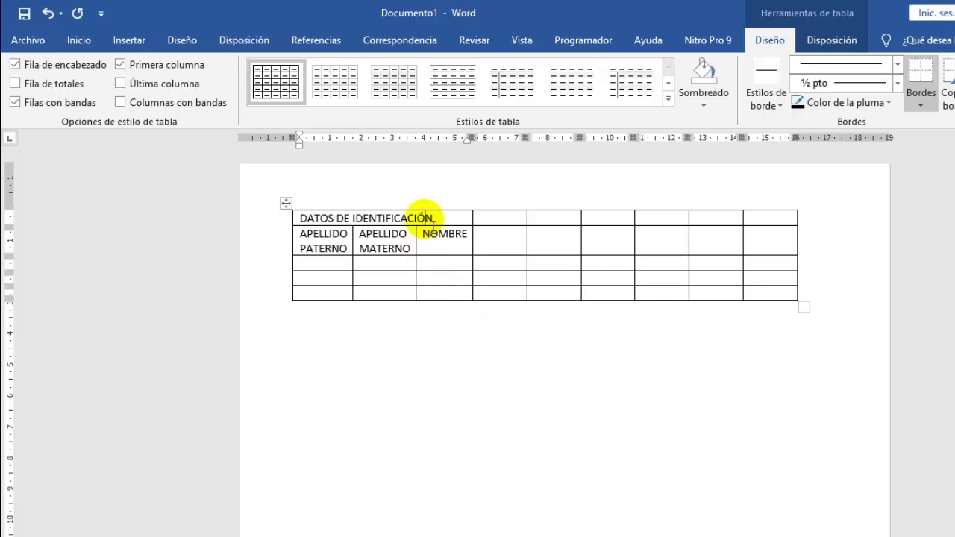
- Merge the top cells above DIRECCIÓN through REGIÓN into a DOMICILIO header and correct REGION to REGIÓN
{"action": "left_click", "coordinate": [438, 328]}
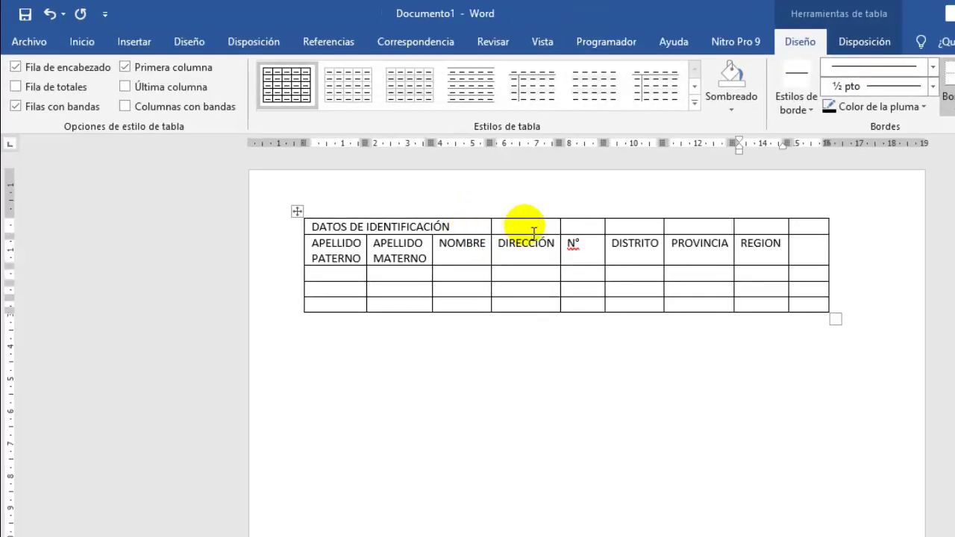
{"action": "left_click_drag", "start_coordinate": [534, 233], "coordinate": [749, 225]}
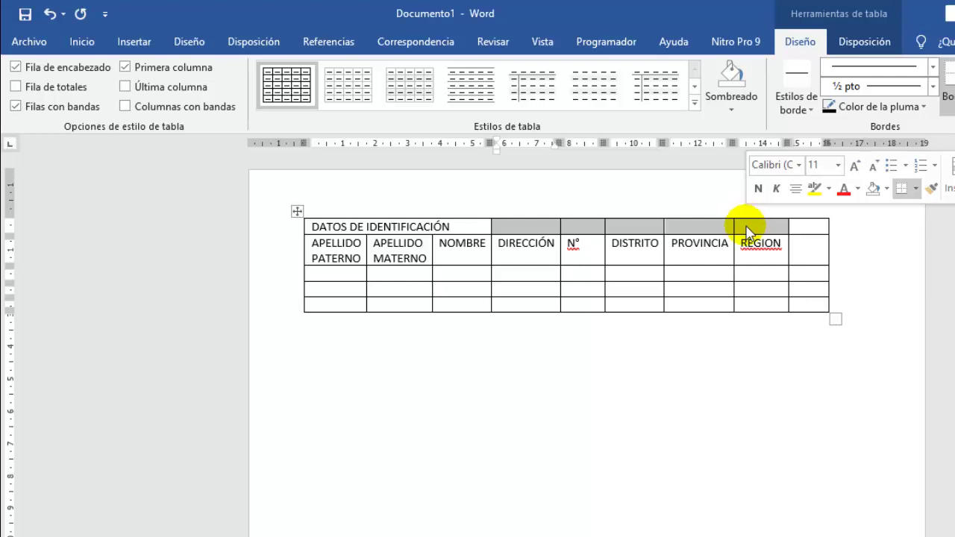
{"action": "right_click", "coordinate": [749, 230]}
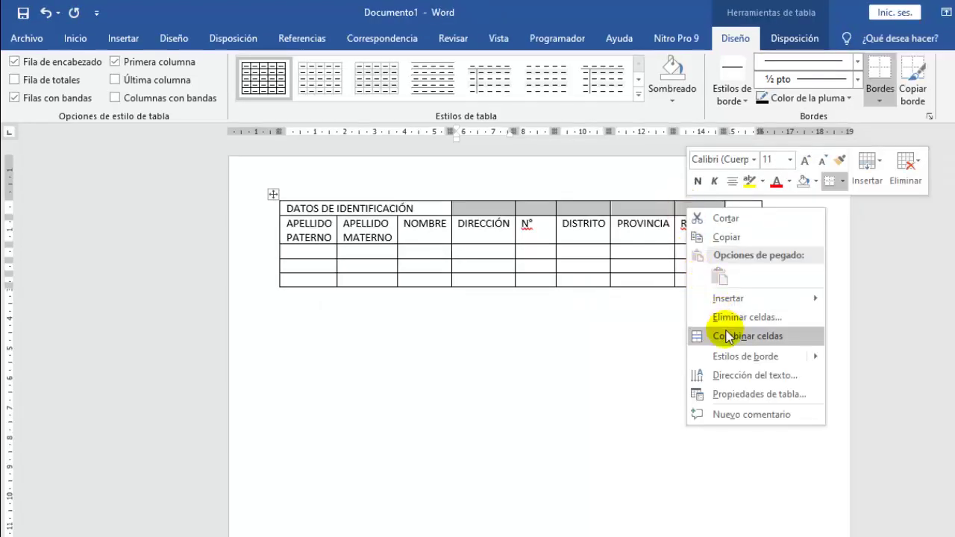
{"action": "left_click", "coordinate": [727, 335]}
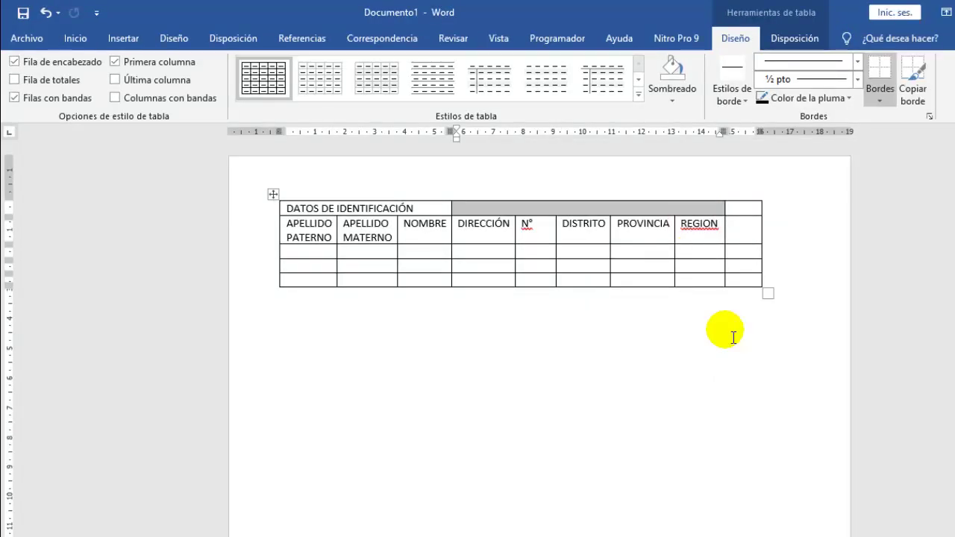
{"action": "type", "text": "DOMICI"}
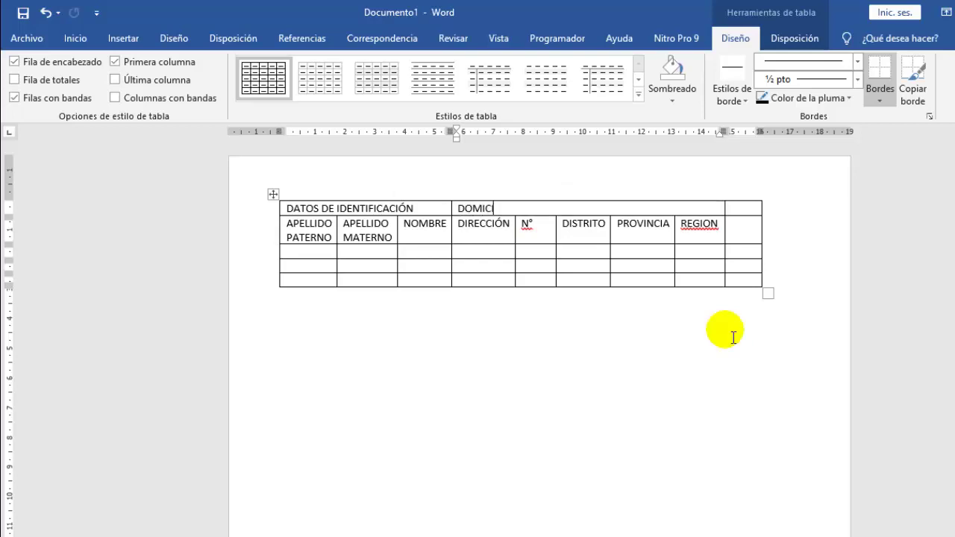
{"action": "type", "text": "LIO"}
{"action": "left_click", "coordinate": [634, 348]}
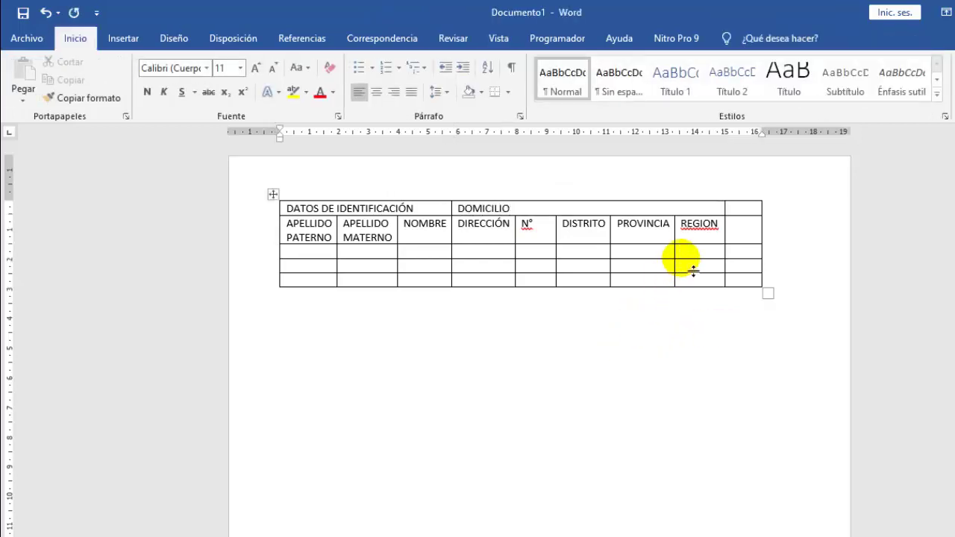
{"action": "right_click", "coordinate": [694, 226]}
{"action": "left_click", "coordinate": [697, 243]}
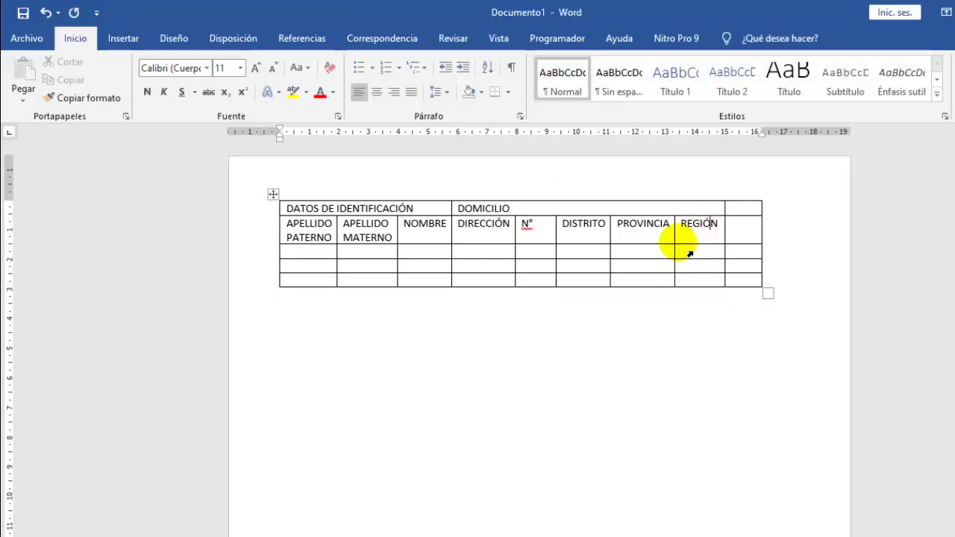
- Label the top-right cell of the last column VENTAS
{"action": "left_click_drag", "start_coordinate": [751, 216], "coordinate": [751, 244]}
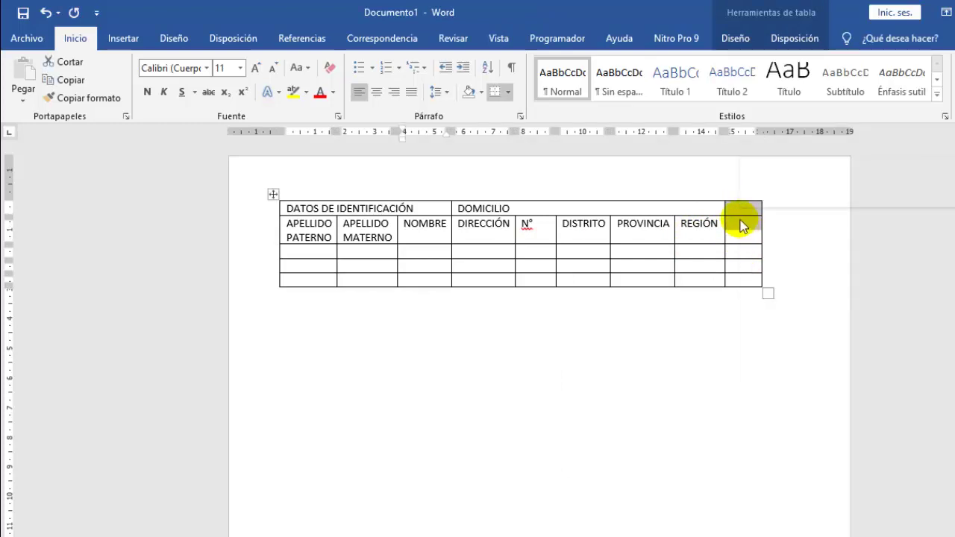
{"action": "right_click", "coordinate": [741, 223]}
{"action": "left_click", "coordinate": [794, 330]}
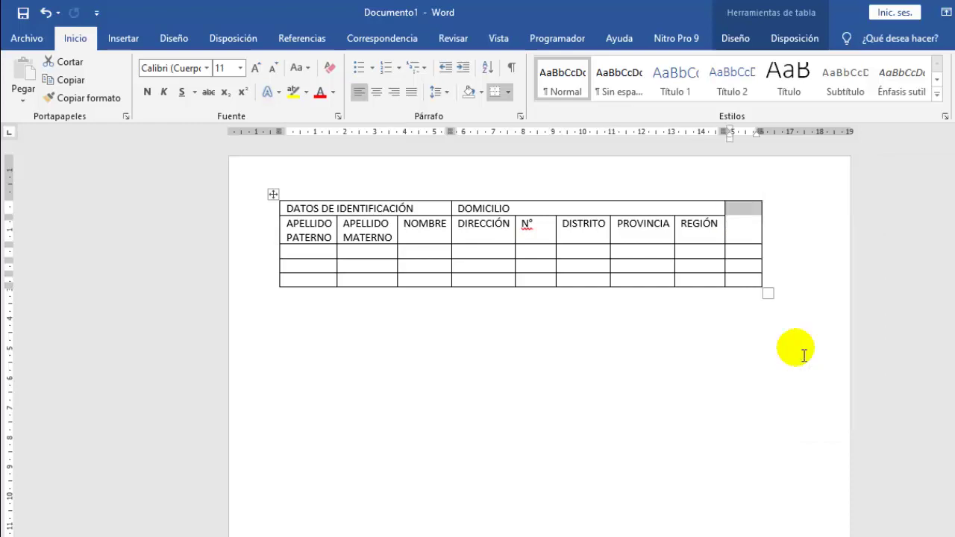
{"action": "type", "text": "VEN"}
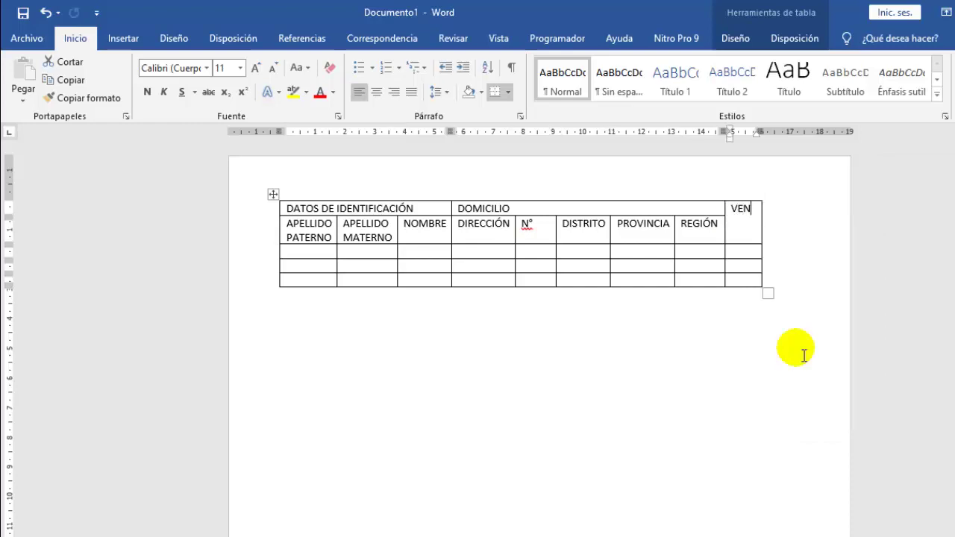
{"action": "type", "text": "TAS"}
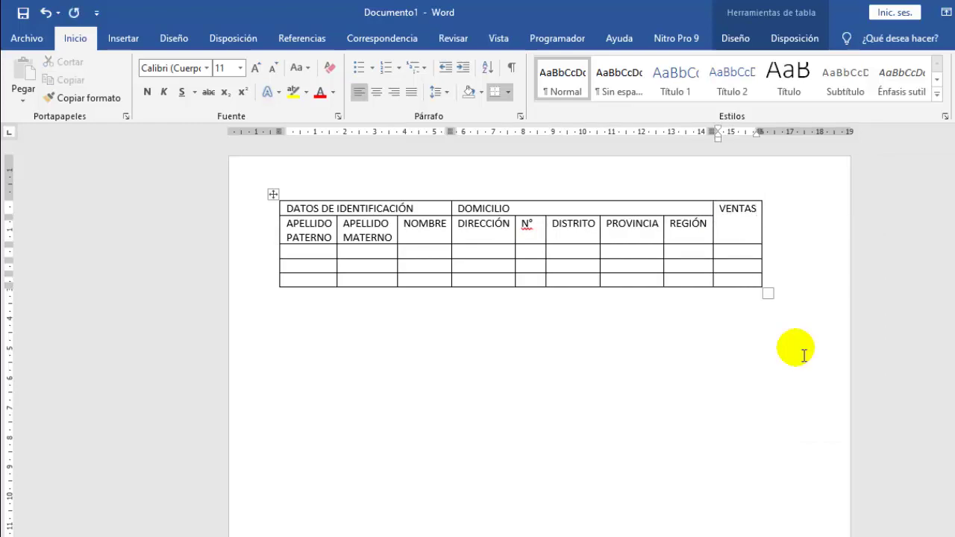
{"action": "left_click_drag", "start_coordinate": [412, 283], "coordinate": [282, 205]}
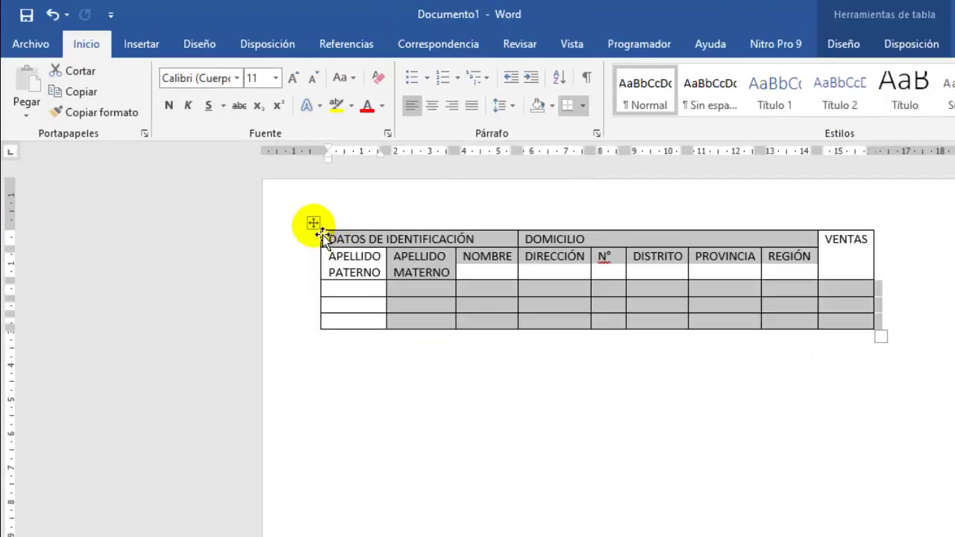
- Select the whole table and centre all its text horizontally and vertically with Alinear en el centro
{"action": "left_click", "coordinate": [323, 234]}
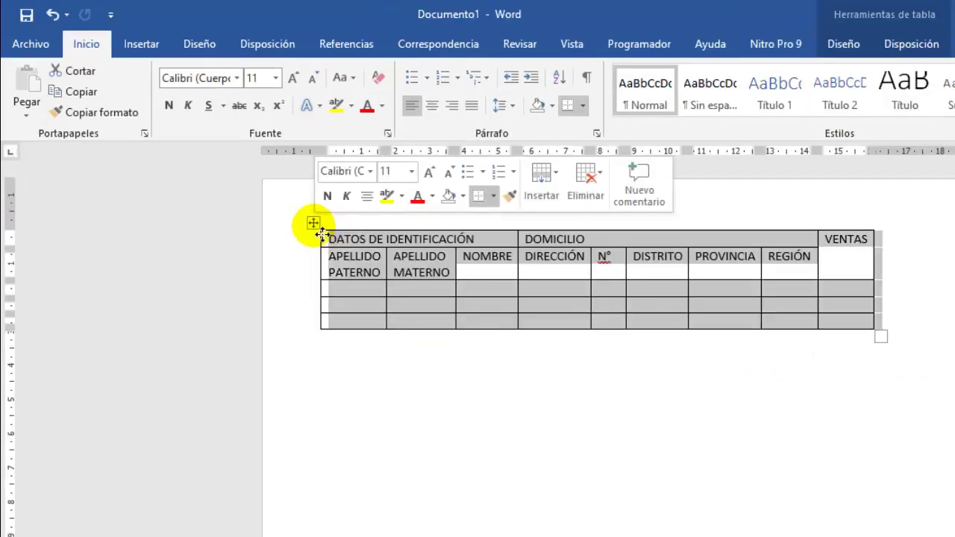
{"action": "left_click", "coordinate": [838, 46]}
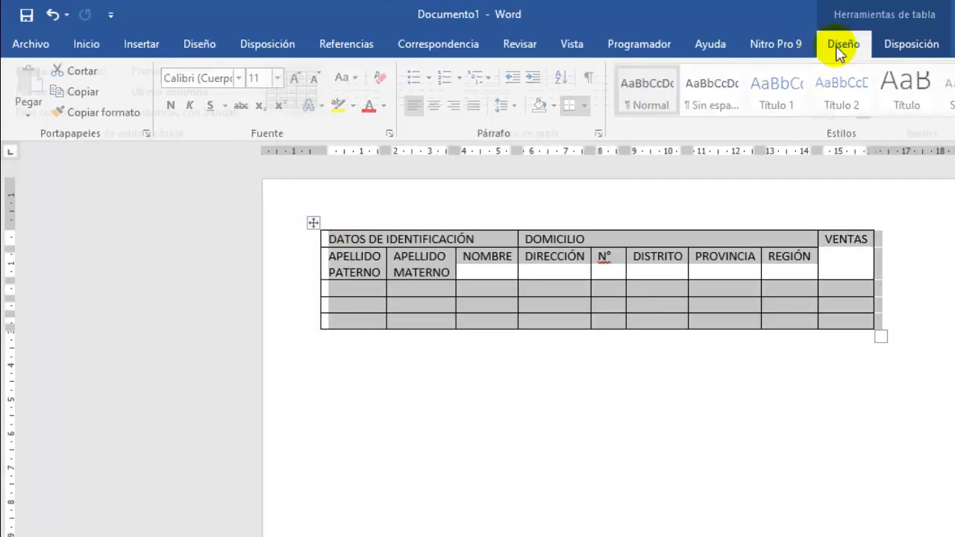
{"action": "left_click", "coordinate": [924, 47]}
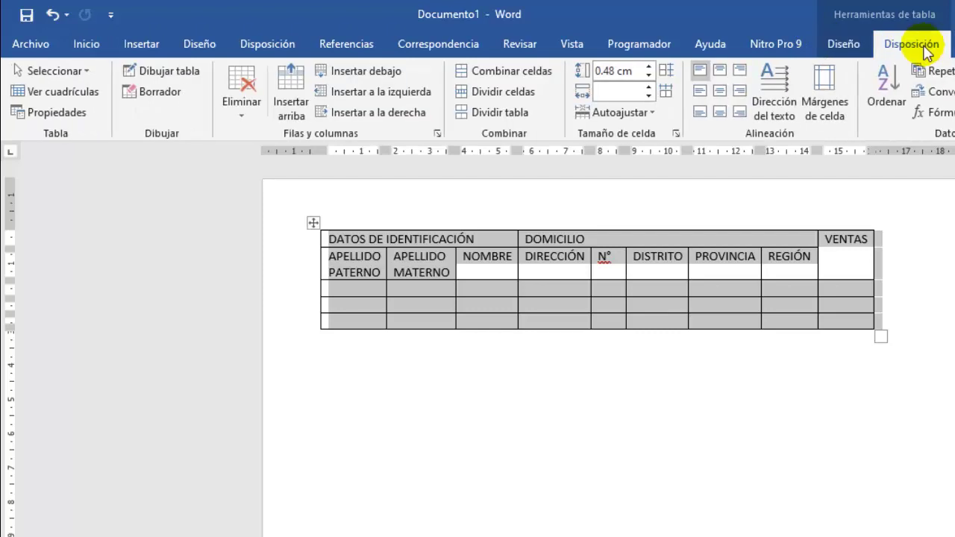
{"action": "left_click", "coordinate": [712, 89]}
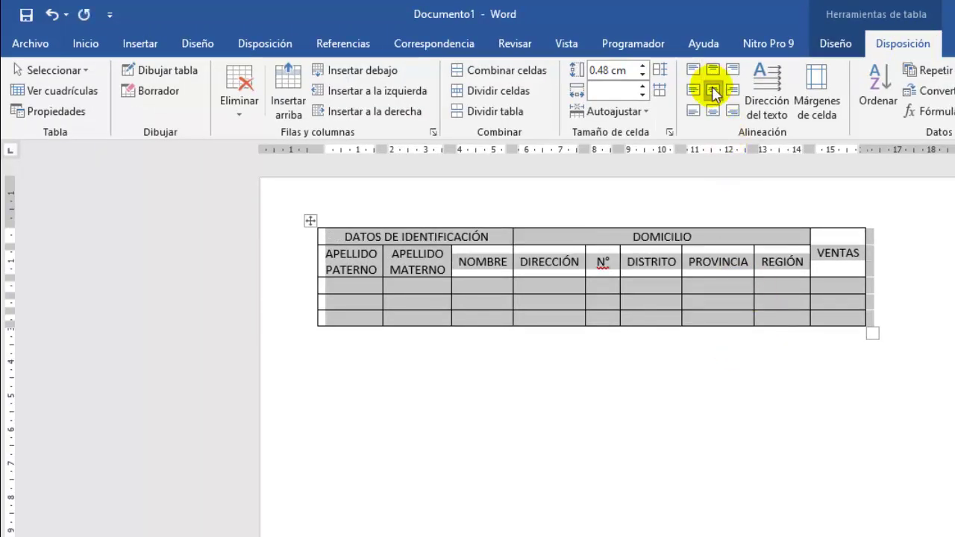
{"action": "left_click", "coordinate": [85, 43]}
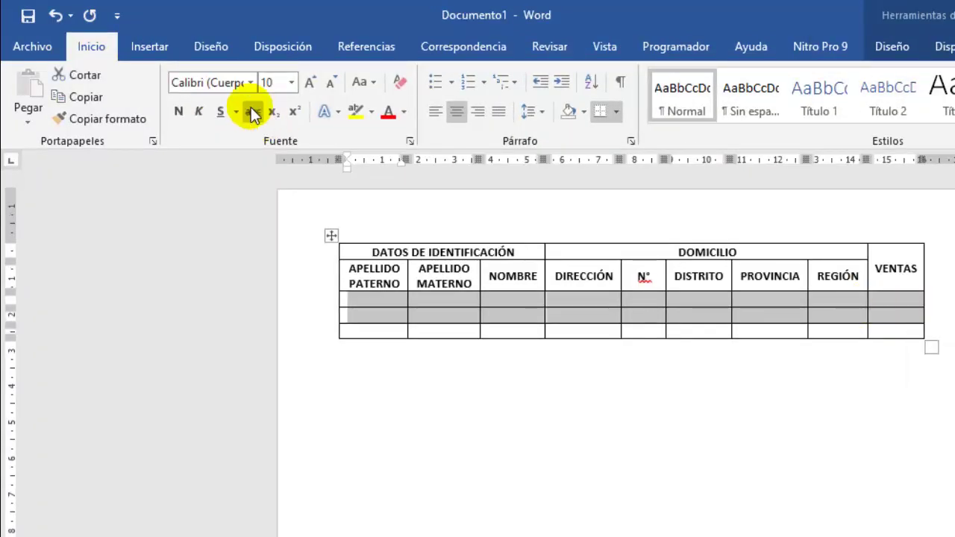
- Change the selected rows' font to Cambria and reduce the size from 10 to 9
{"action": "left_click", "coordinate": [216, 85]}
{"action": "type", "text": "Cambria"}
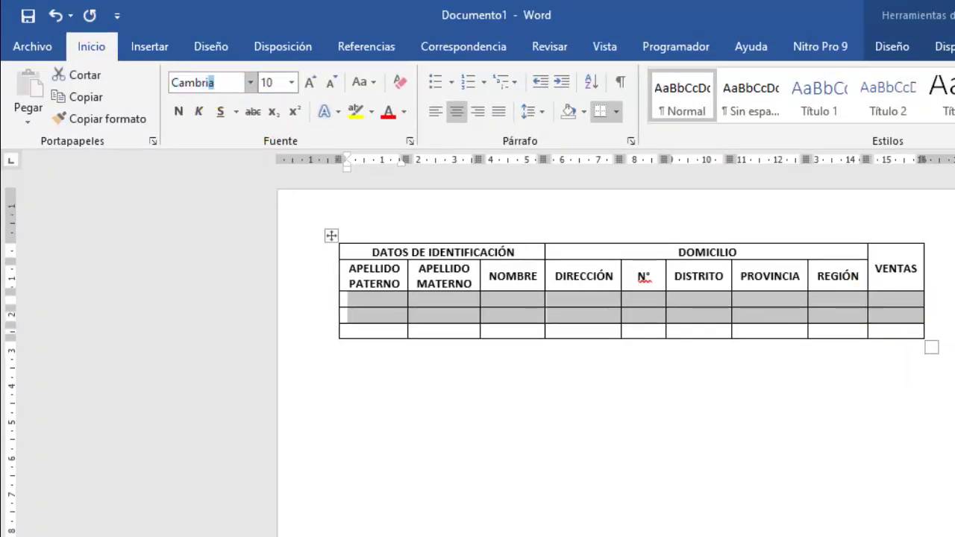
{"action": "key", "text": "Return"}
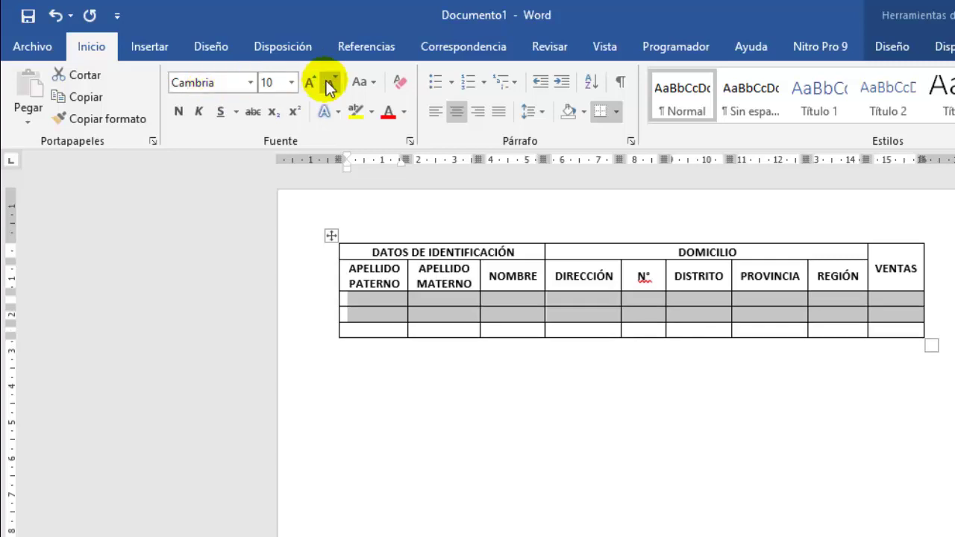
{"action": "left_click", "coordinate": [329, 84]}
{"action": "left_click", "coordinate": [394, 296]}
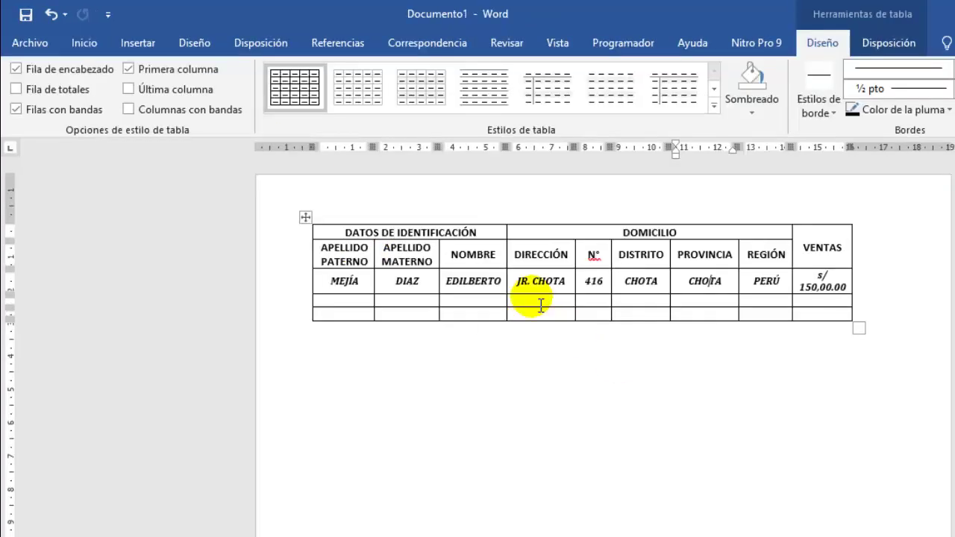
- Apply gold Sombreado to the top header row with VENTAS and the second-row column titles
{"action": "left_click_drag", "start_coordinate": [365, 288], "coordinate": [836, 284]}
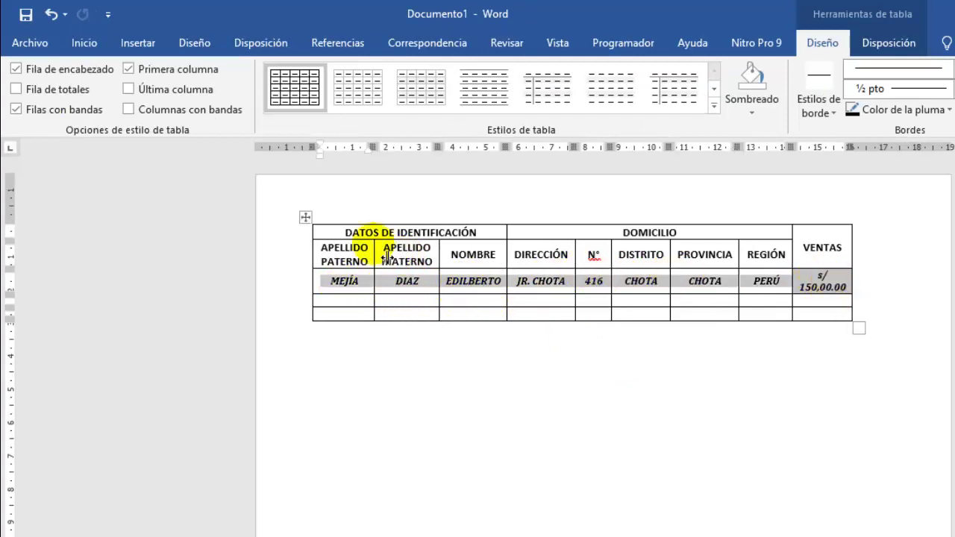
{"action": "left_click_drag", "start_coordinate": [350, 237], "coordinate": [830, 254]}
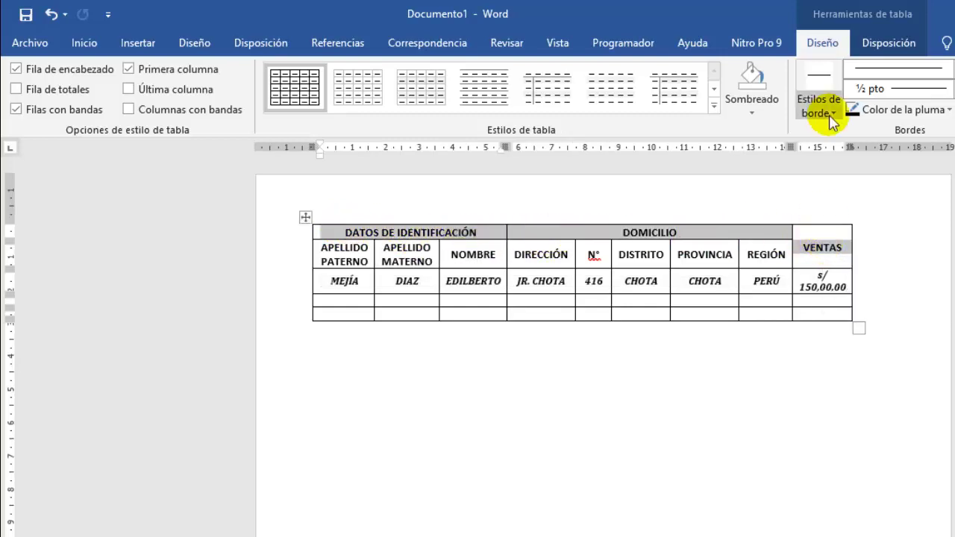
{"action": "left_click", "coordinate": [746, 112]}
{"action": "left_click", "coordinate": [831, 182]}
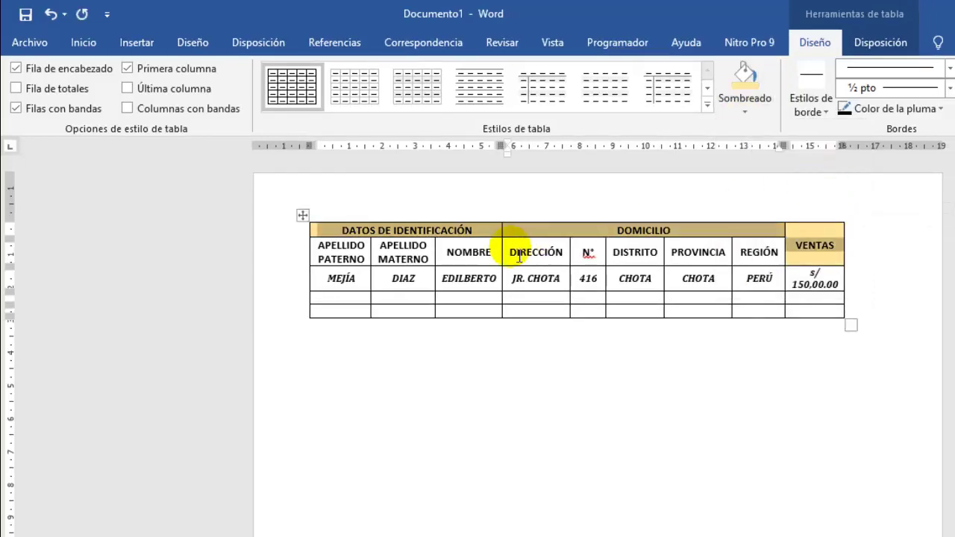
{"action": "left_click_drag", "start_coordinate": [328, 250], "coordinate": [758, 252]}
{"action": "left_click", "coordinate": [746, 111]}
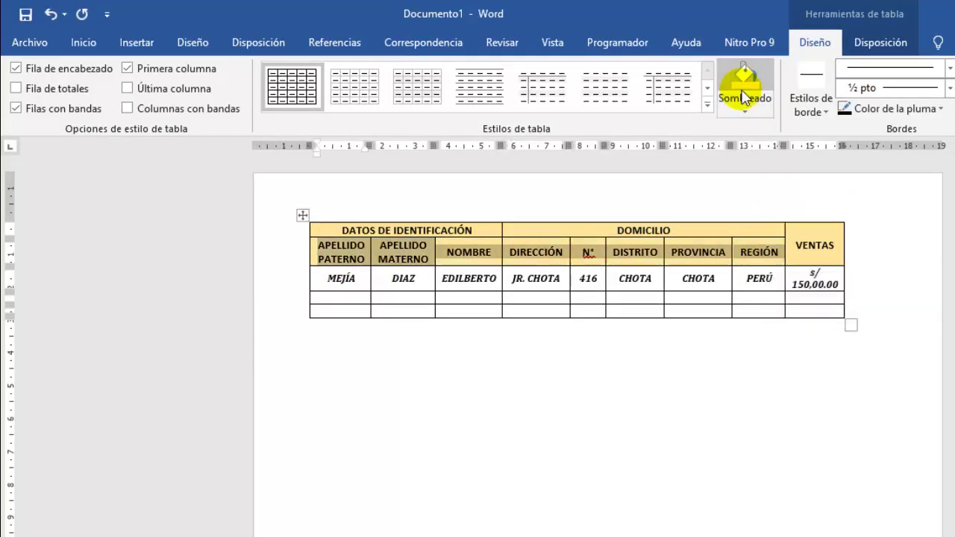
{"action": "left_click", "coordinate": [739, 389]}
{"action": "left_click", "coordinate": [341, 297]}
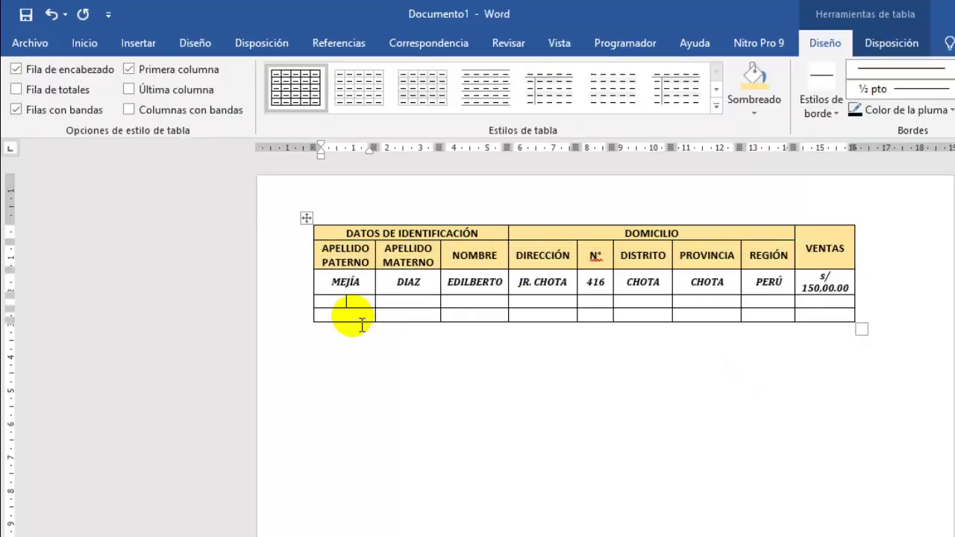
- Merge the bottom row's cells from the first column to REGIÓN and label them TOTALES
{"action": "left_click_drag", "start_coordinate": [363, 322], "coordinate": [753, 323]}
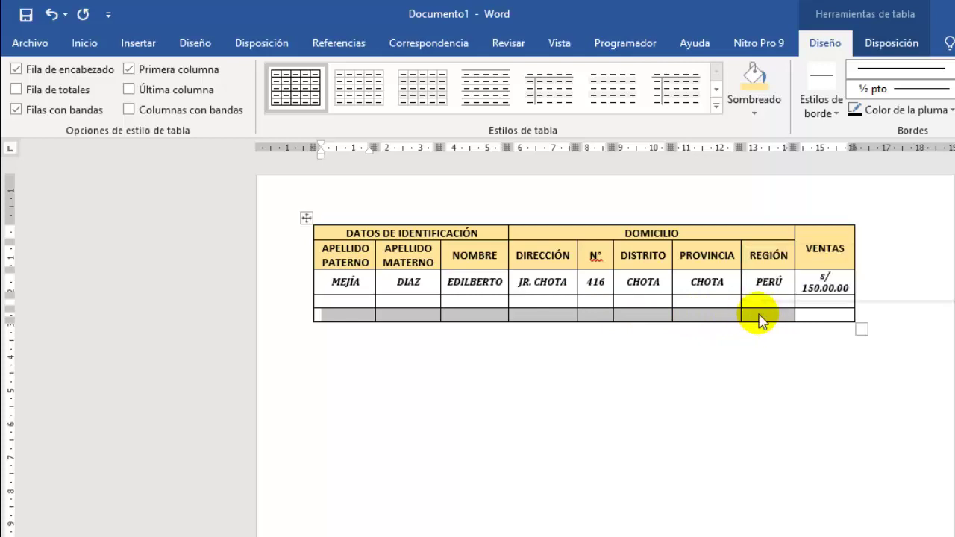
{"action": "right_click", "coordinate": [758, 321]}
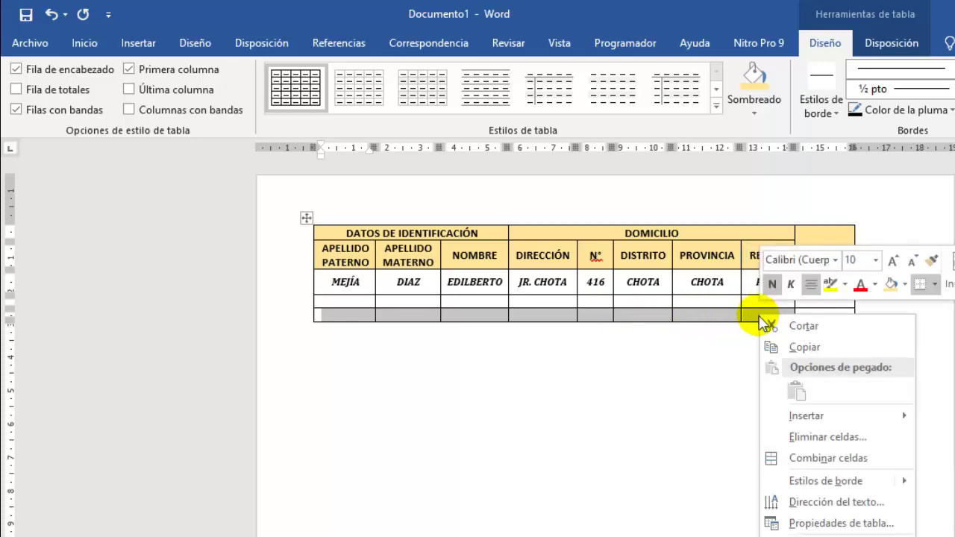
{"action": "left_click", "coordinate": [825, 460]}
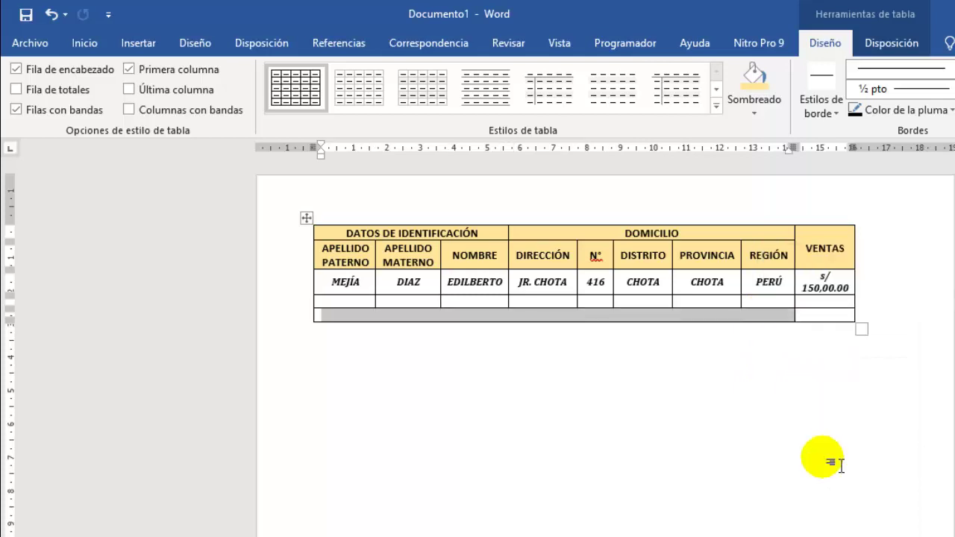
{"action": "left_click", "coordinate": [740, 317]}
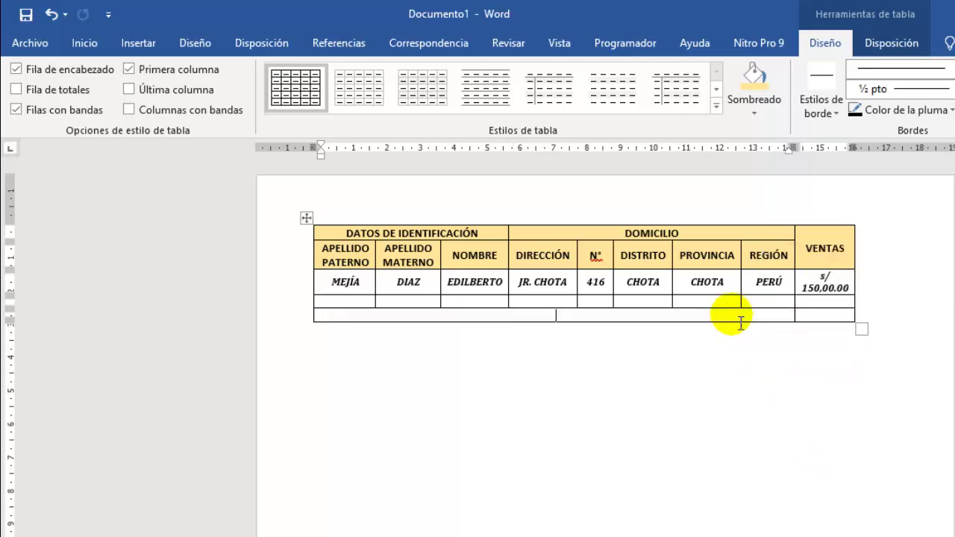
{"action": "type", "text": "TOTALE"}
{"action": "type", "text": "S"}
{"action": "left_click", "coordinate": [750, 371]}
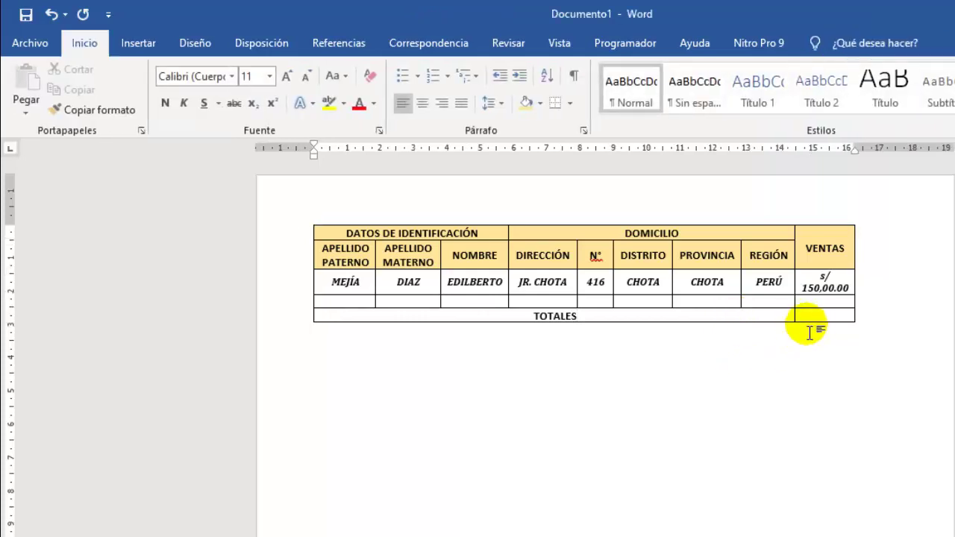
{"action": "left_click", "coordinate": [825, 317]}
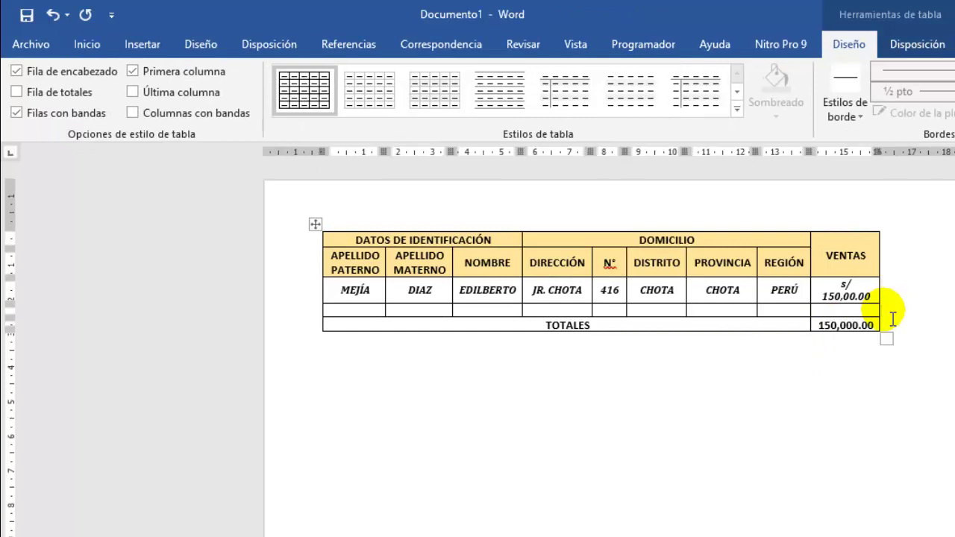
- Add two blank rows just above the TOTALES row
{"action": "key", "text": "Return"}
{"action": "left_click", "coordinate": [888, 322]}
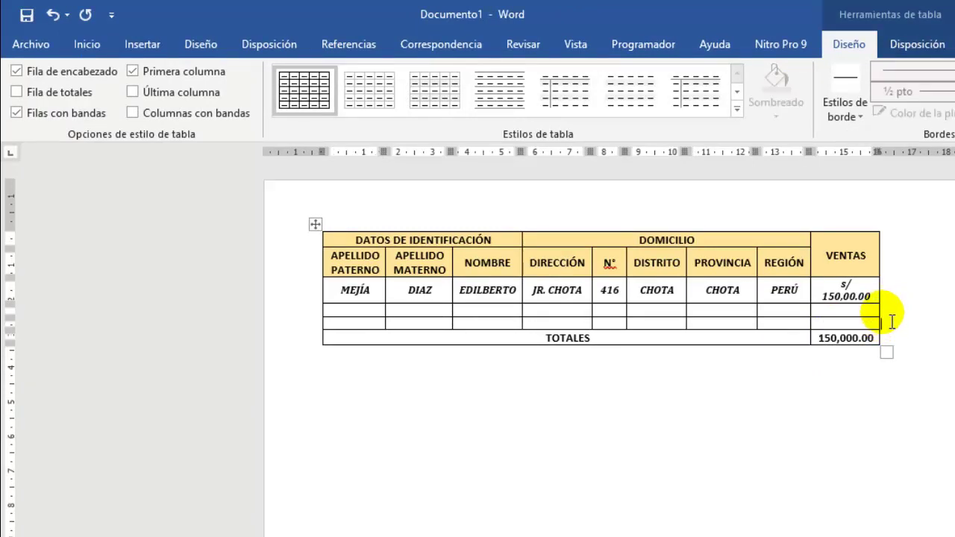
{"action": "key", "text": "Return"}
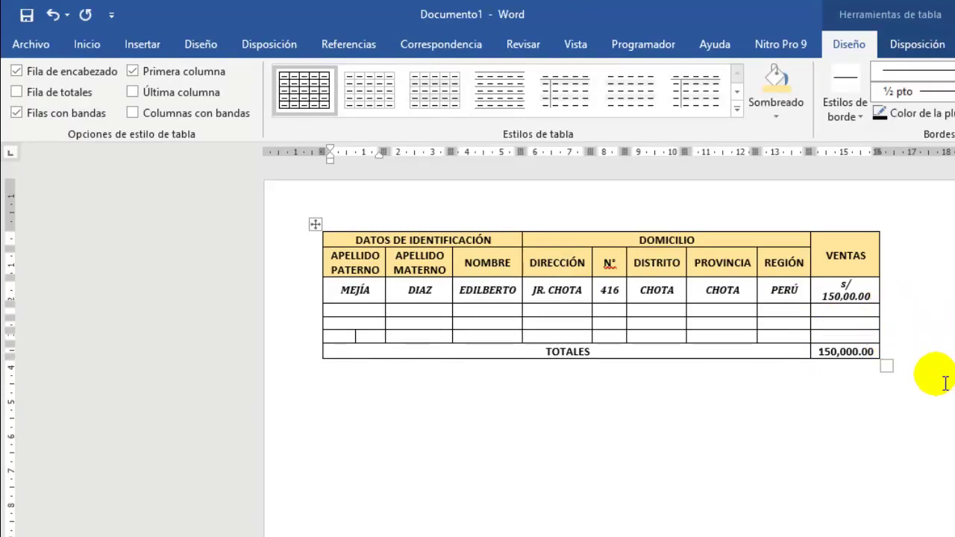
{"action": "left_click", "coordinate": [893, 342]}
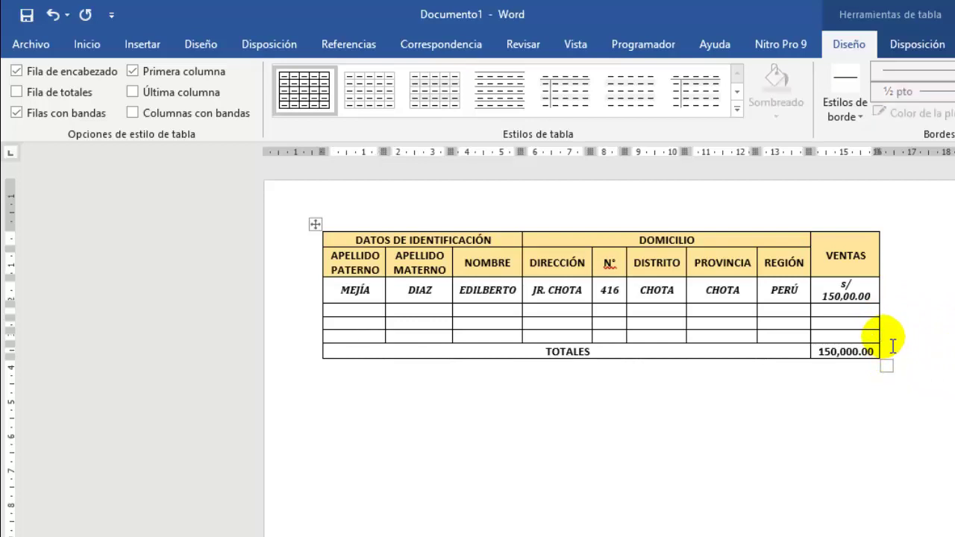